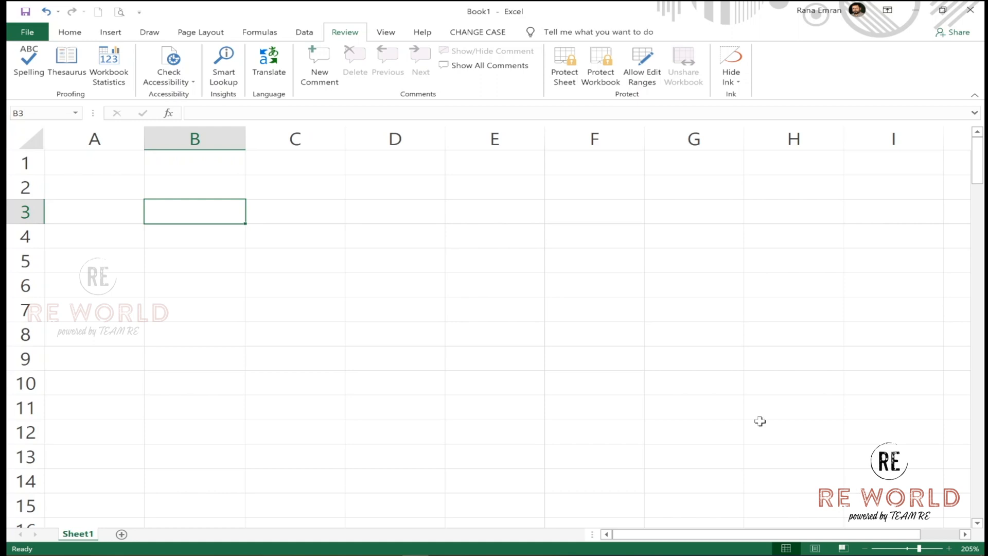
{"action": "left_click", "coordinate": [72, 33]}
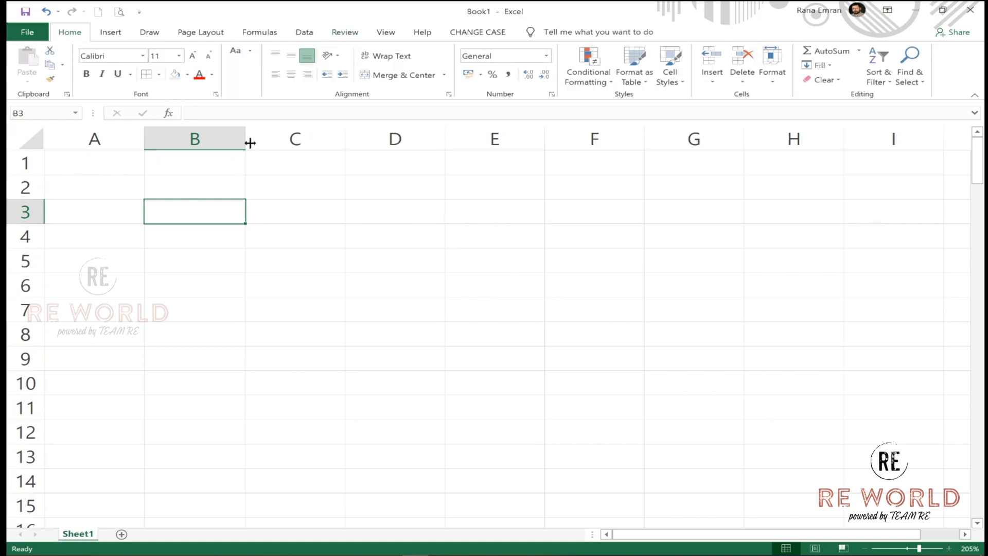
{"action": "left_click", "coordinate": [303, 33]}
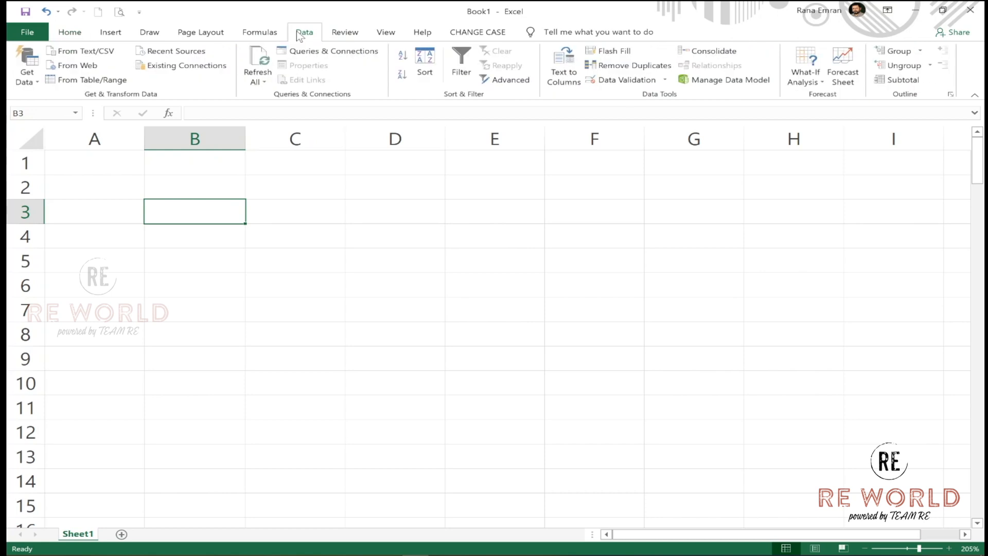
{"action": "left_click", "coordinate": [564, 72]}
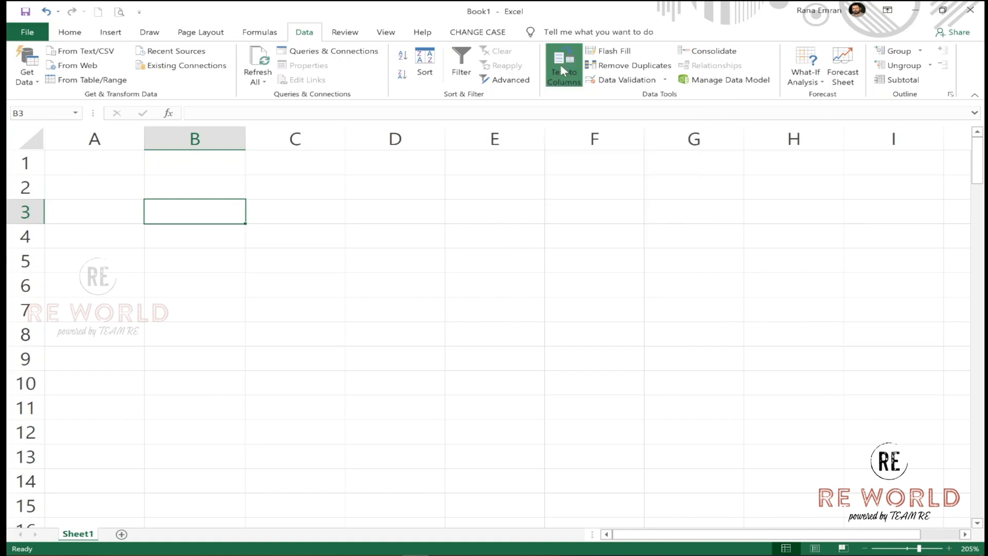
{"action": "key", "text": "Return"}
Step: Enter the formula =Now() in cell B2
{"action": "scroll", "coordinate": [287, 203], "scroll_direction": "up", "scroll_amount": 8}
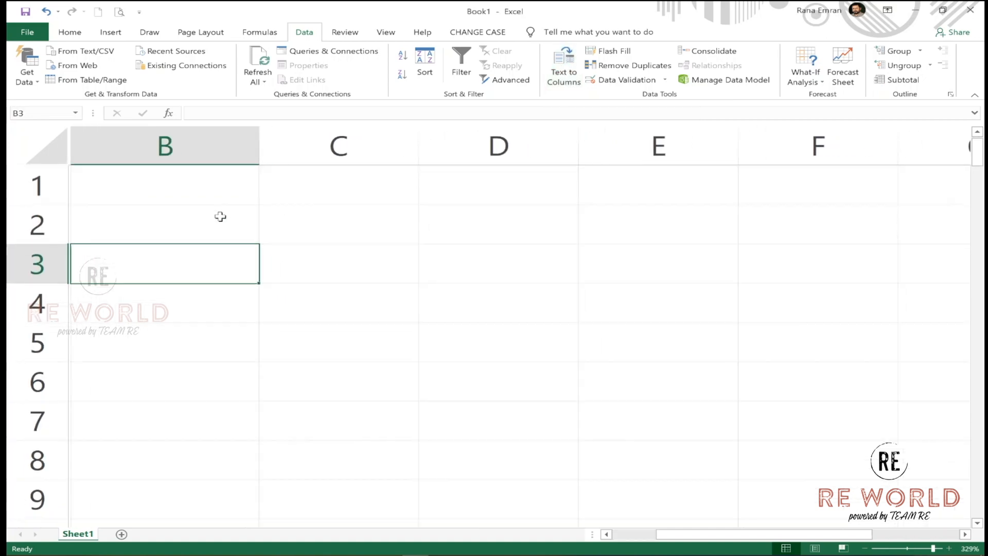
{"action": "left_click", "coordinate": [221, 225]}
{"action": "type", "text": "=Now()"}
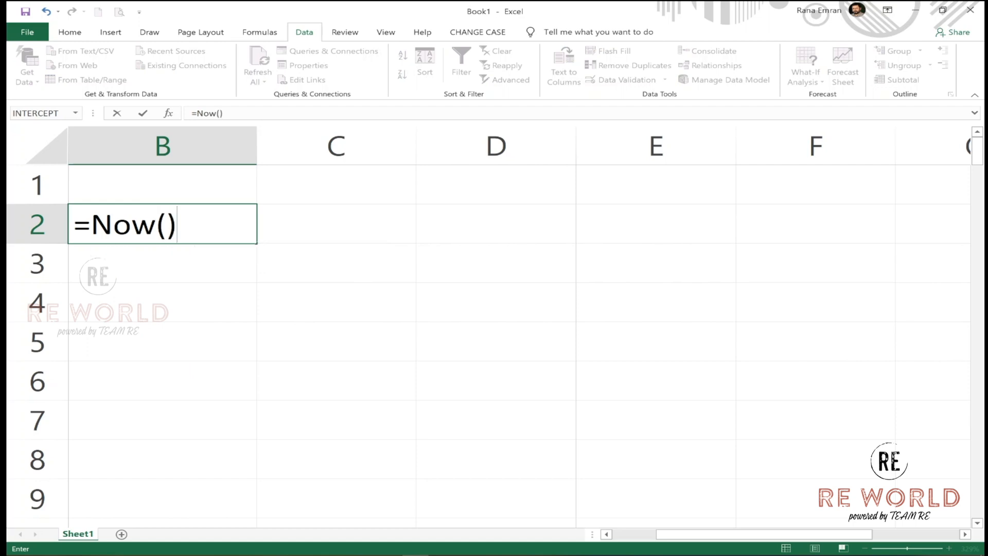
{"action": "key", "text": "Return"}
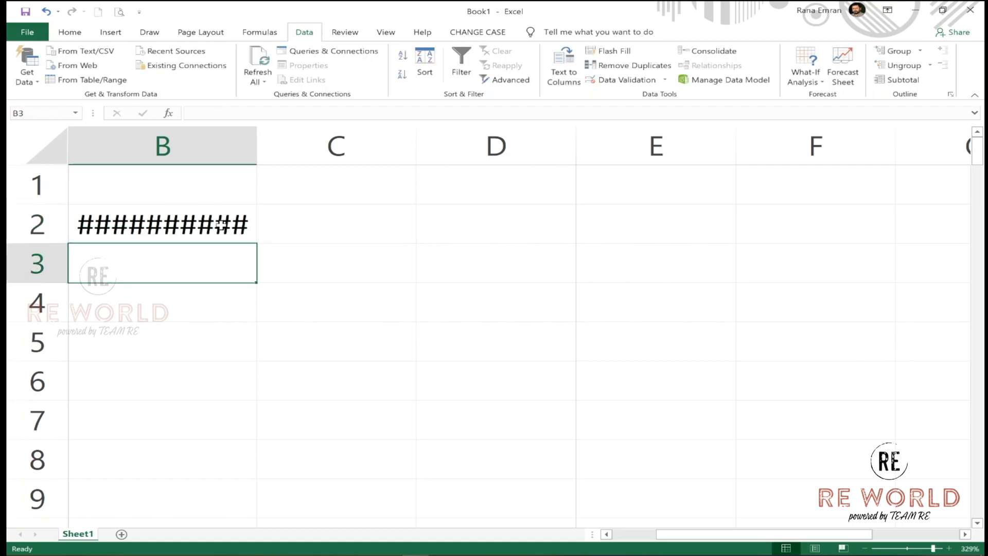
Step: Widen column B to fit the full date and time, and fill the B2 formula down to B6
{"action": "left_click", "coordinate": [258, 145]}
{"action": "left_click_drag", "start_coordinate": [259, 145], "coordinate": [369, 134]}
{"action": "left_click", "coordinate": [279, 222]}
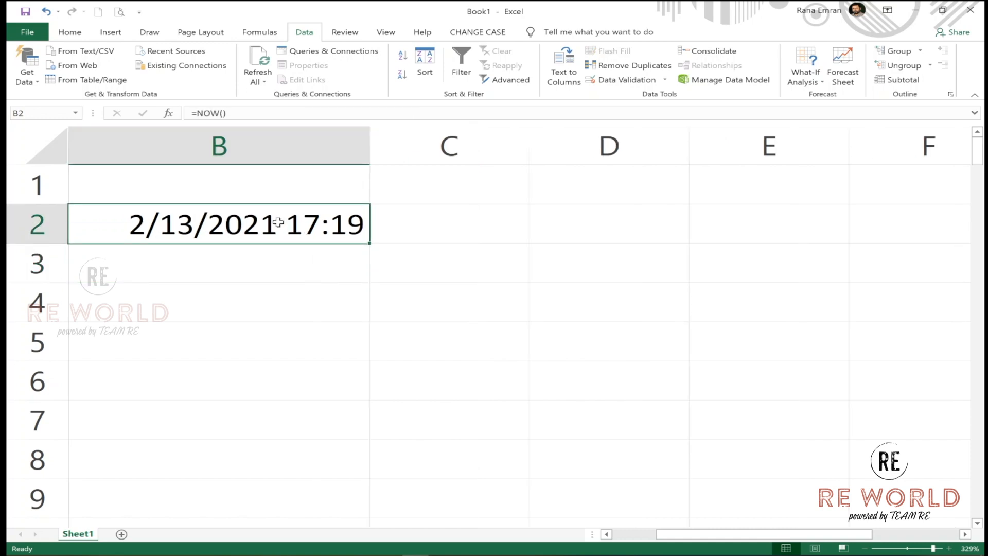
{"action": "left_click_drag", "start_coordinate": [369, 243], "coordinate": [355, 402]}
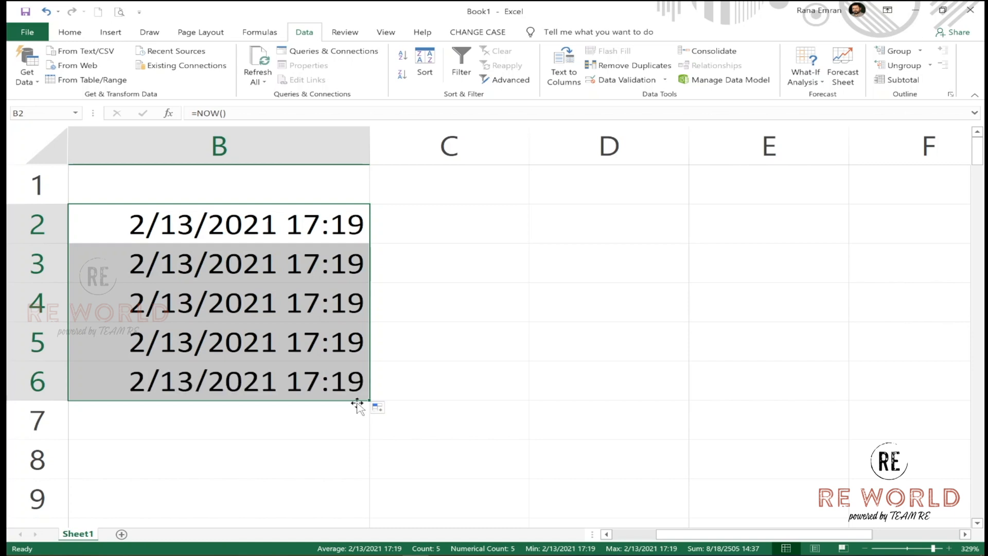
{"action": "left_click", "coordinate": [290, 220]}
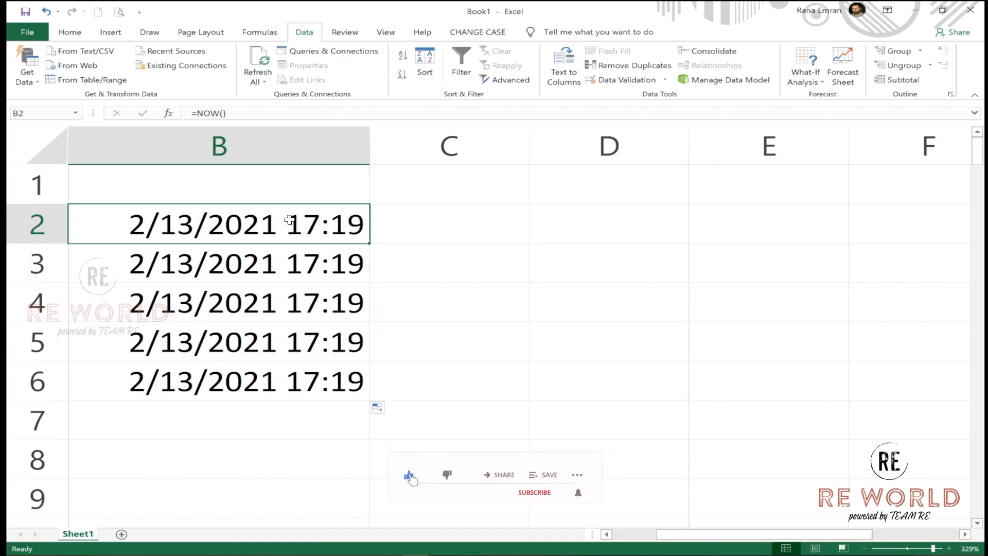
{"action": "scroll", "coordinate": [282, 187], "scroll_direction": "left", "scroll_amount": 3}
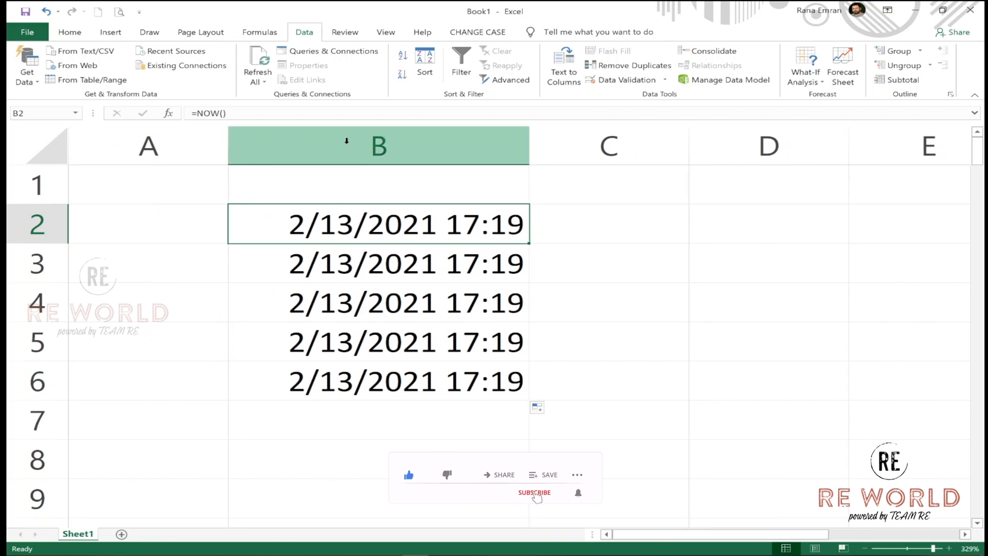
{"action": "left_click", "coordinate": [347, 140]}
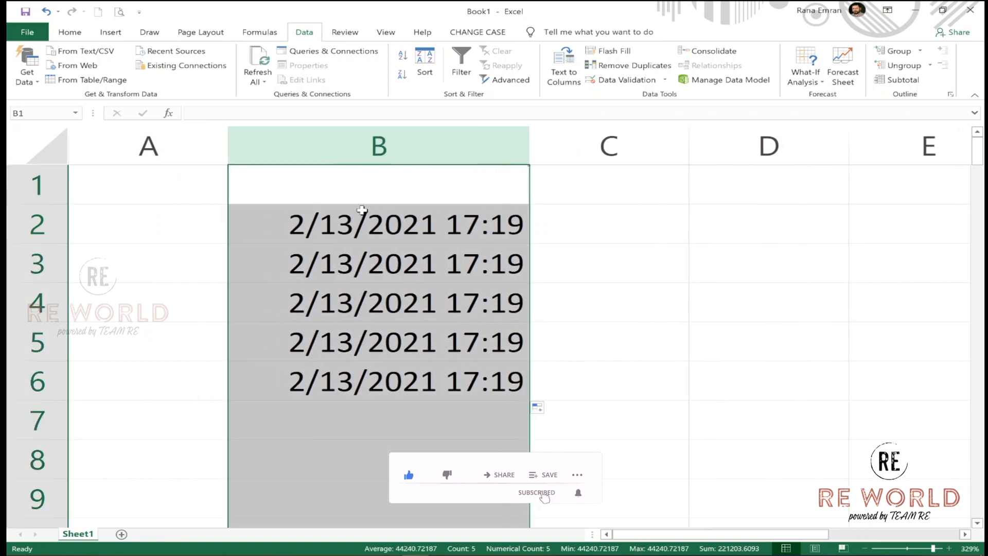
{"action": "scroll", "coordinate": [361, 211], "scroll_direction": "right", "scroll_amount": 1}
{"action": "scroll", "coordinate": [361, 211], "scroll_direction": "left", "scroll_amount": 1}
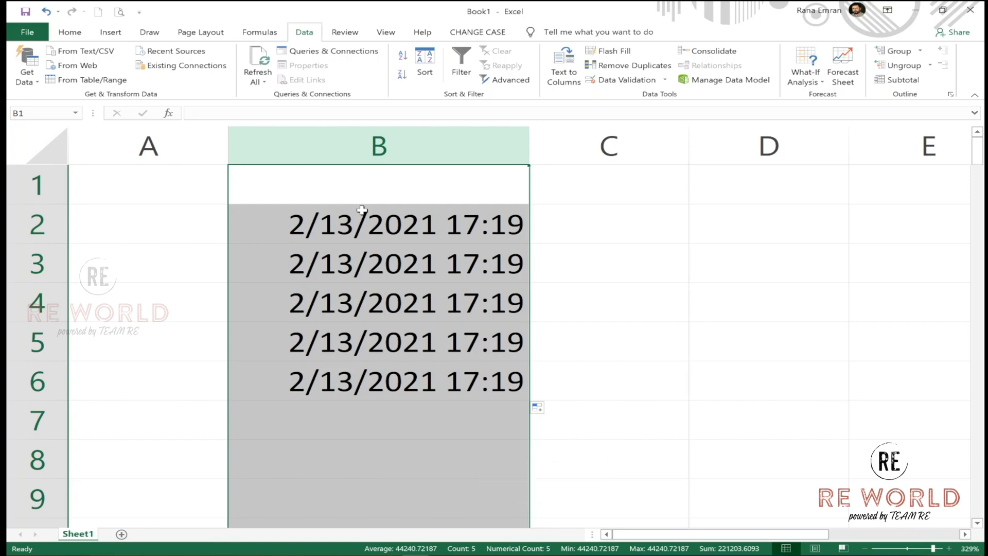
Step: Replace the formulas in B2:B6 with static values by copying the range and pasting it in place as values only
{"action": "scroll", "coordinate": [362, 210], "scroll_direction": "down", "scroll_amount": 3}
{"action": "left_click", "coordinate": [325, 207]}
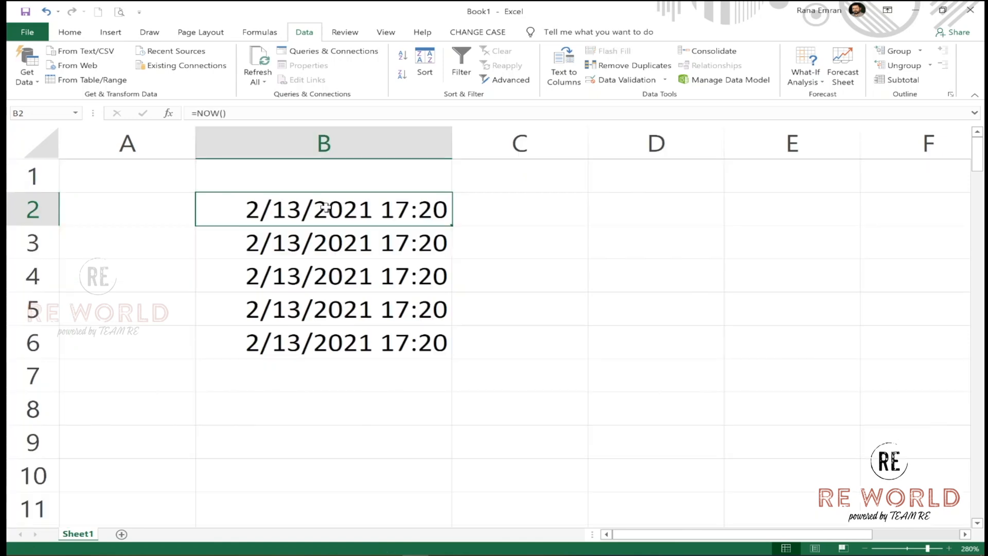
{"action": "key", "text": "shift+Down"}
{"action": "key", "text": "shift+Down"}
{"action": "key", "text": "shift+Down"}
{"action": "key", "text": "shift+Down"}
{"action": "left_click", "coordinate": [325, 207]}
{"action": "key", "text": "shift+Down"}
{"action": "key", "text": "shift+Down"}
{"action": "key", "text": "shift+Down"}
{"action": "key", "text": "shift+Down"}
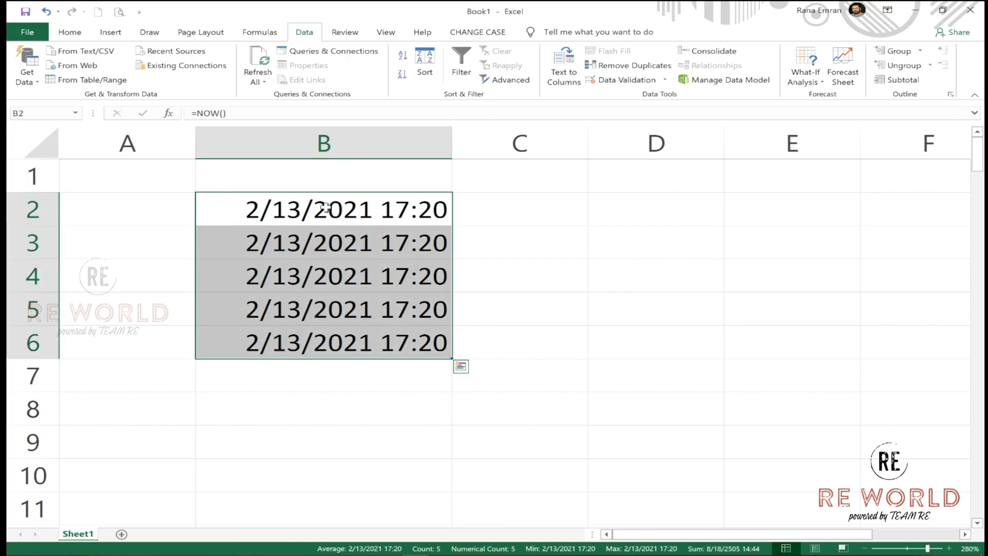
{"action": "key", "text": "ctrl+c"}
{"action": "right_click", "coordinate": [326, 209]}
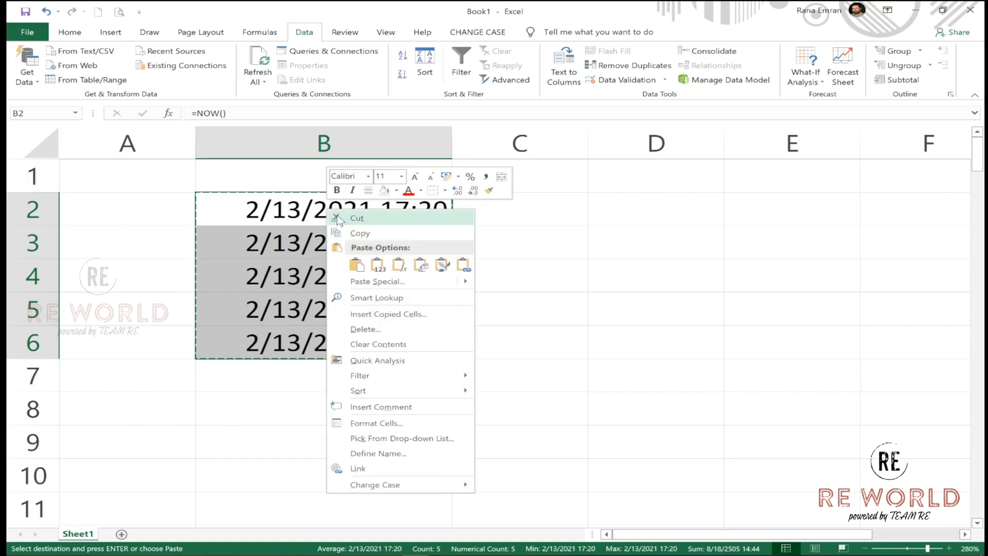
{"action": "left_click", "coordinate": [373, 263]}
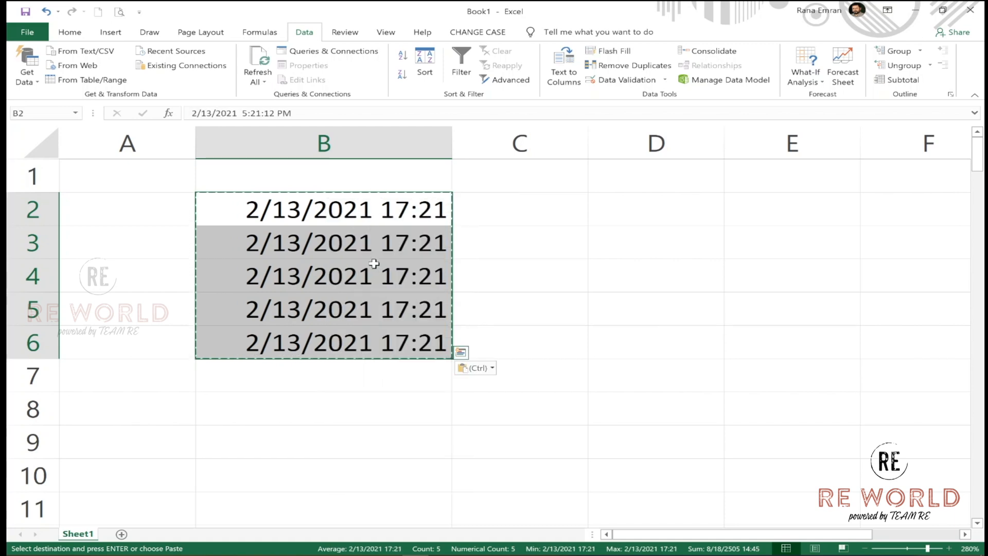
{"action": "key", "text": "Escape"}
{"action": "left_click", "coordinate": [359, 218]}
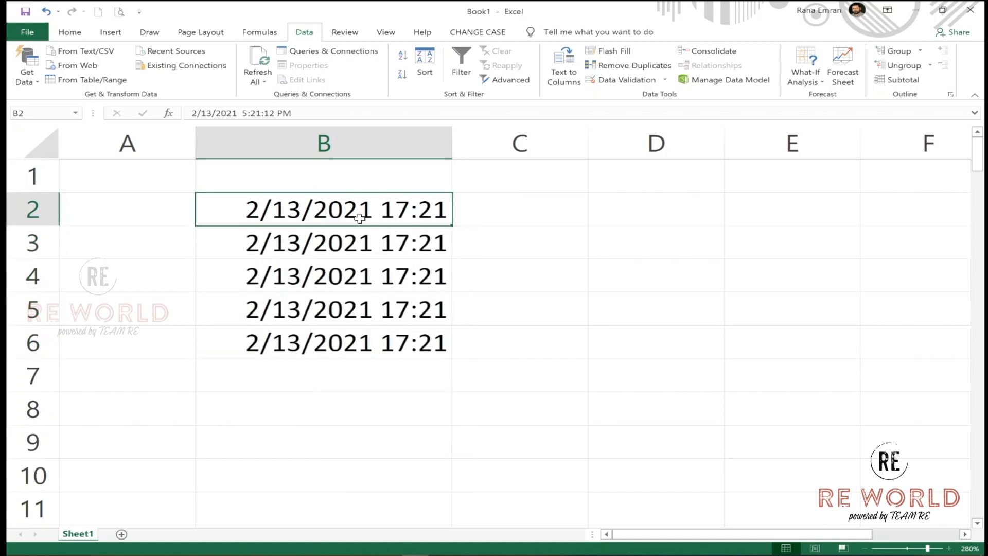
Step: Split column B with Text to Columns as Delimited data, using Space as the delimiter and General format with destination $B$1
{"action": "left_click", "coordinate": [353, 147]}
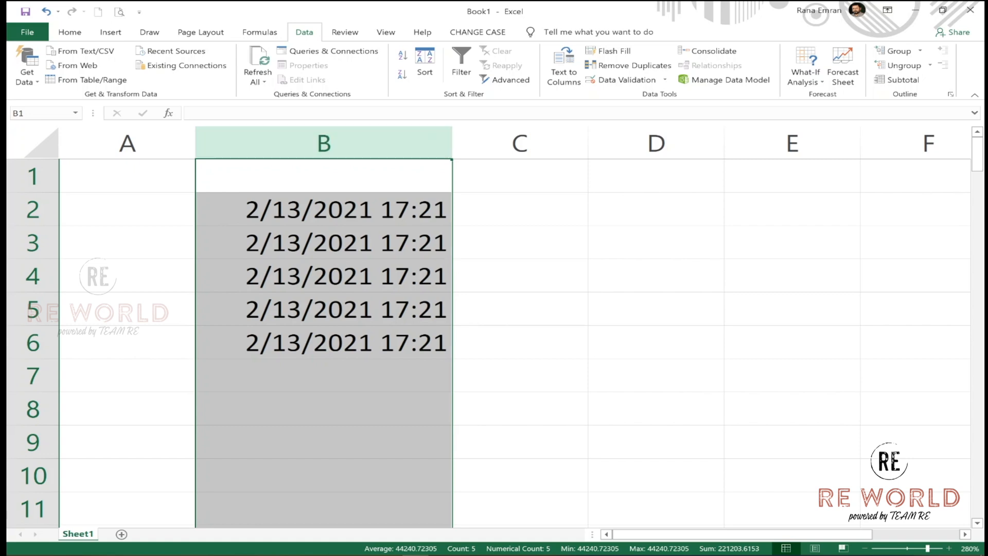
{"action": "left_click", "coordinate": [575, 59]}
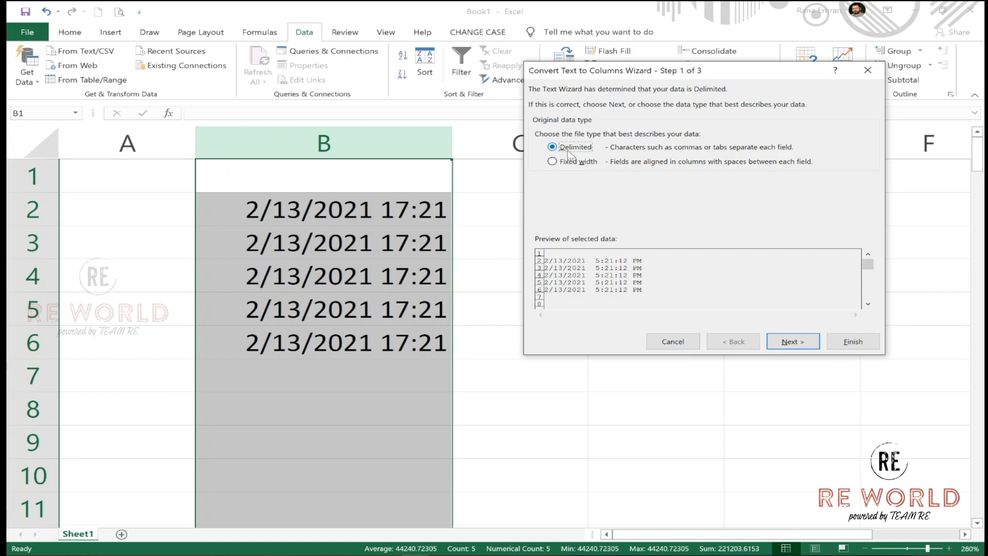
{"action": "left_click", "coordinate": [803, 342]}
{"action": "left_click", "coordinate": [548, 176]}
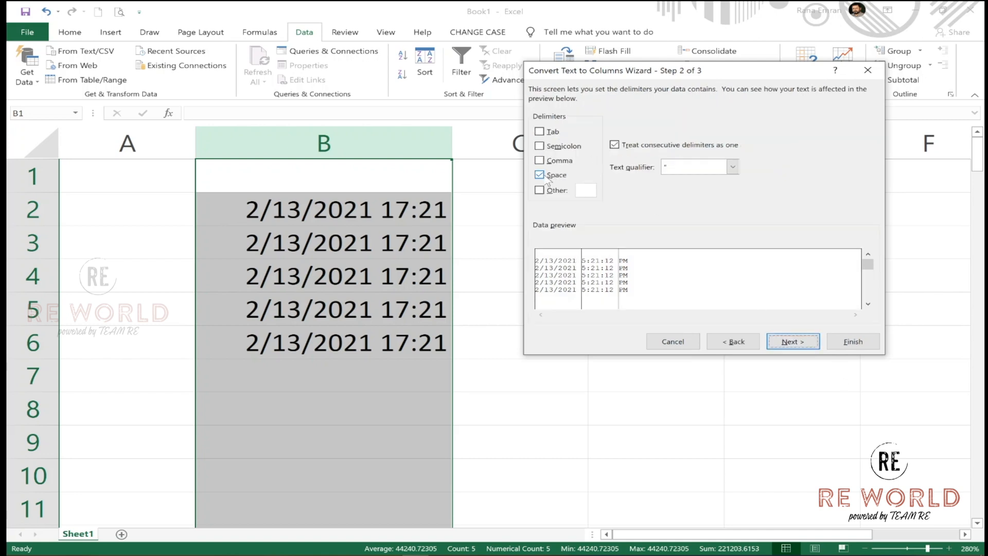
{"action": "left_click", "coordinate": [549, 176]}
{"action": "left_click", "coordinate": [541, 176]}
{"action": "left_click", "coordinate": [542, 176]}
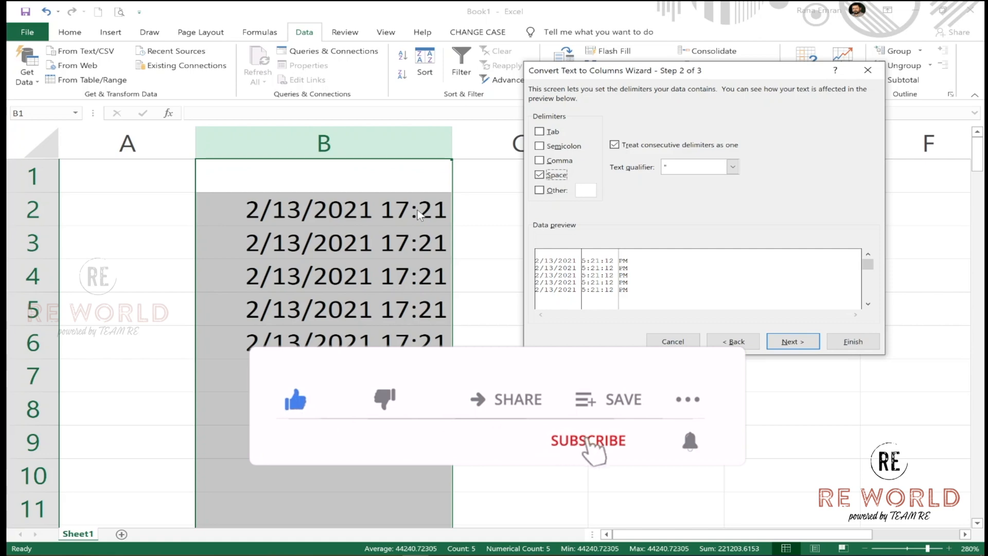
{"action": "left_click", "coordinate": [788, 342]}
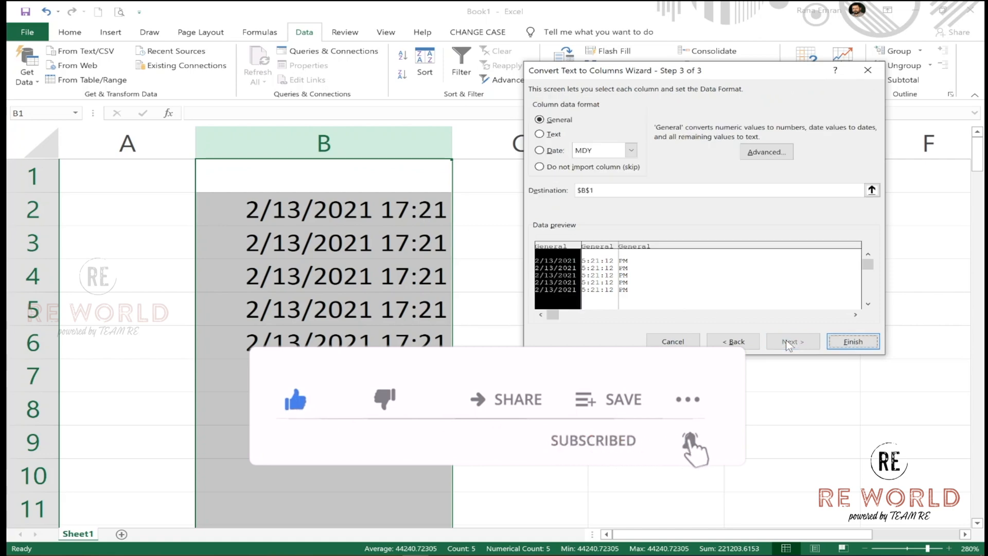
{"action": "left_click", "coordinate": [854, 341]}
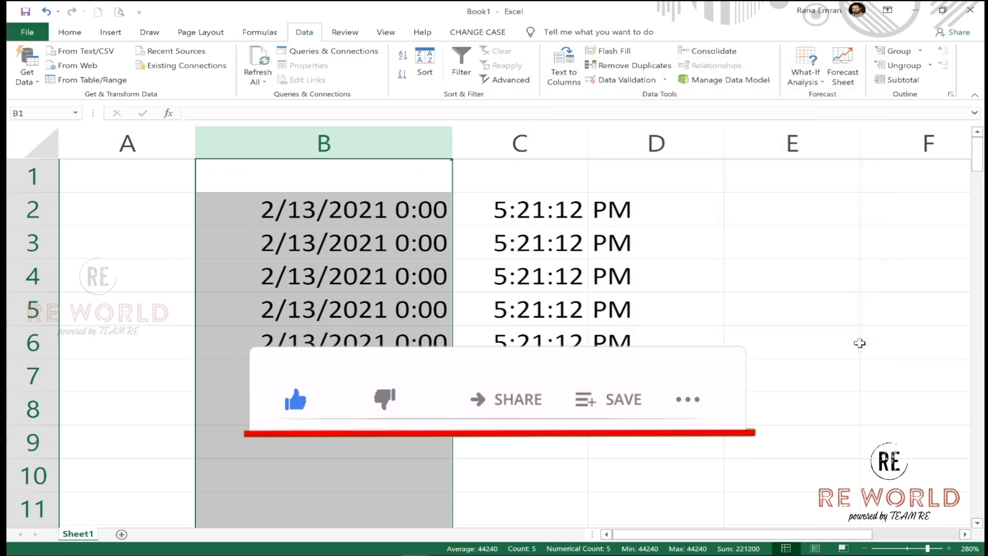
Step: Format the dates in B2:B6 with the Date type 03/14/2012
{"action": "left_click", "coordinate": [305, 216]}
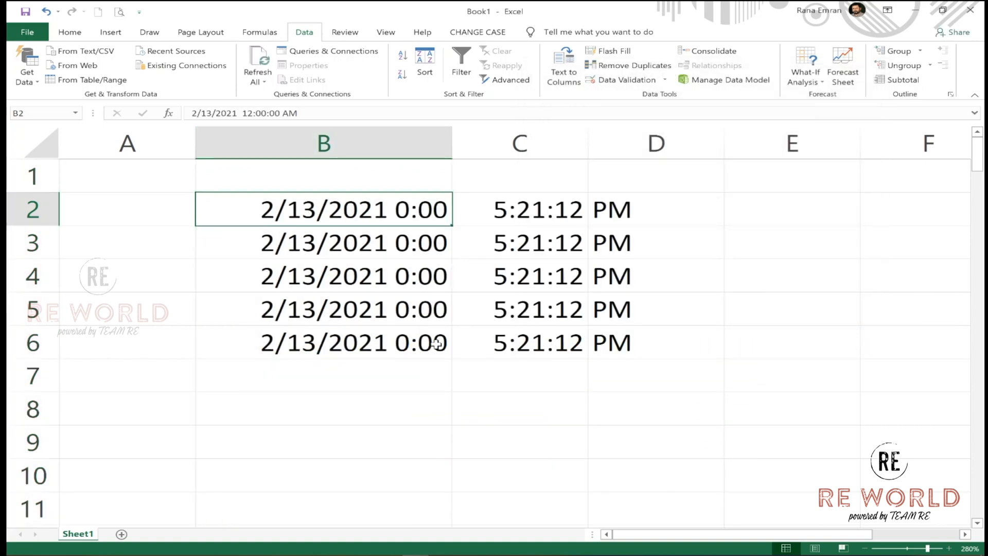
{"action": "left_click", "coordinate": [381, 242], "text": "shift"}
{"action": "key", "text": "shift+Down"}
{"action": "key", "text": "shift+Down"}
{"action": "key", "text": "shift+Down"}
{"action": "key", "text": "shift+Down"}
{"action": "key", "text": "shift+Up"}
{"action": "key", "text": "shift+Up"}
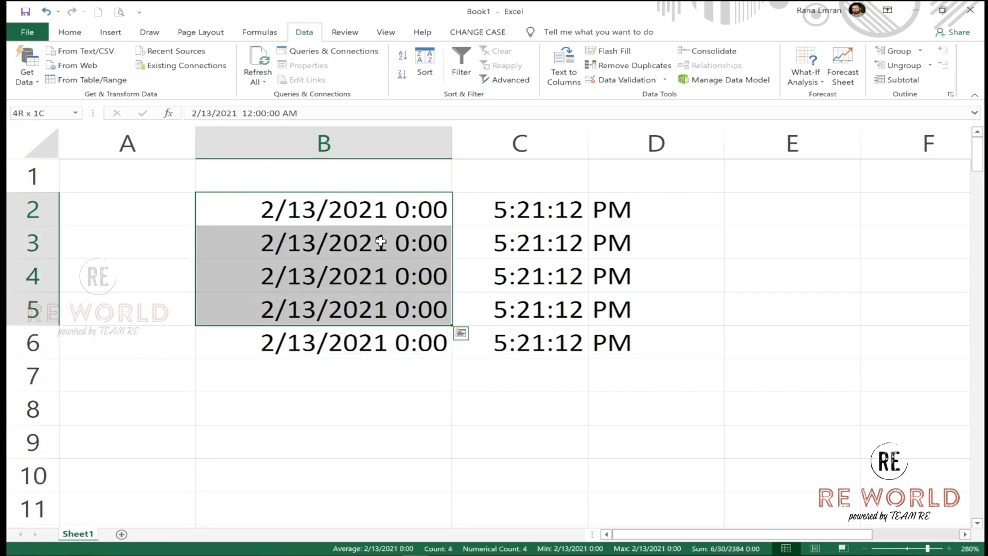
{"action": "key", "text": "shift+Down"}
{"action": "key", "text": "ctrl+1"}
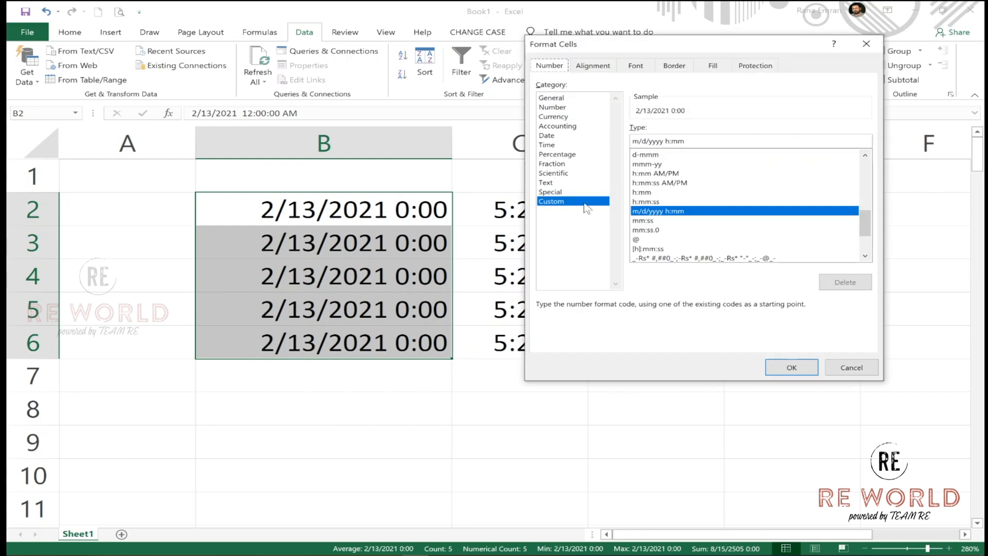
{"action": "left_click", "coordinate": [558, 136]}
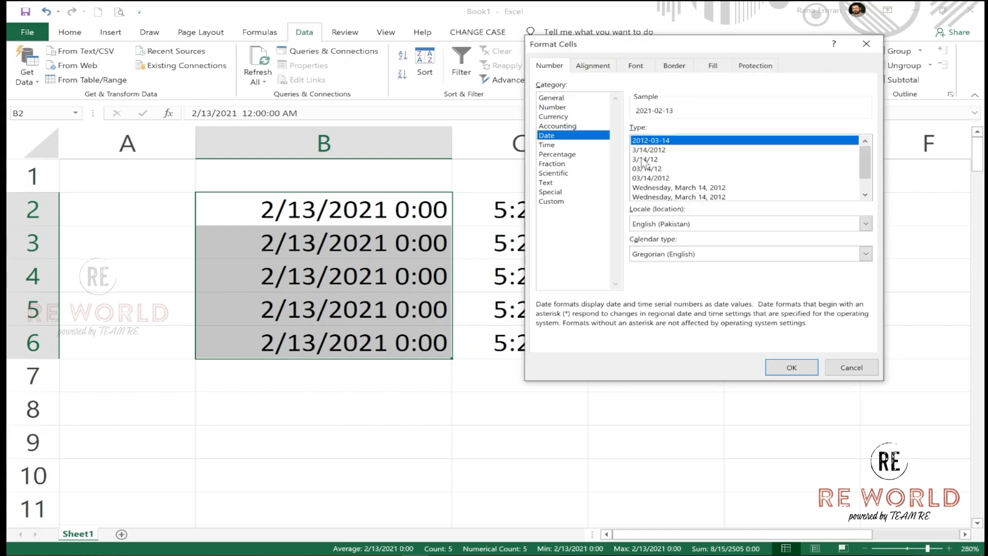
{"action": "left_click", "coordinate": [644, 178]}
{"action": "key", "text": "Return"}
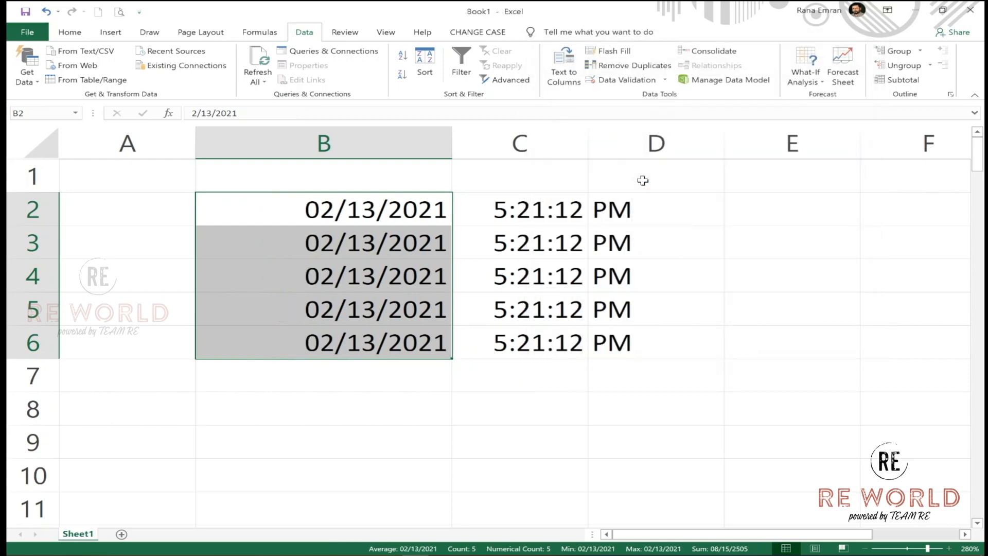
Step: Delete columns B through E with the split date and time data
{"action": "left_click", "coordinate": [573, 215]}
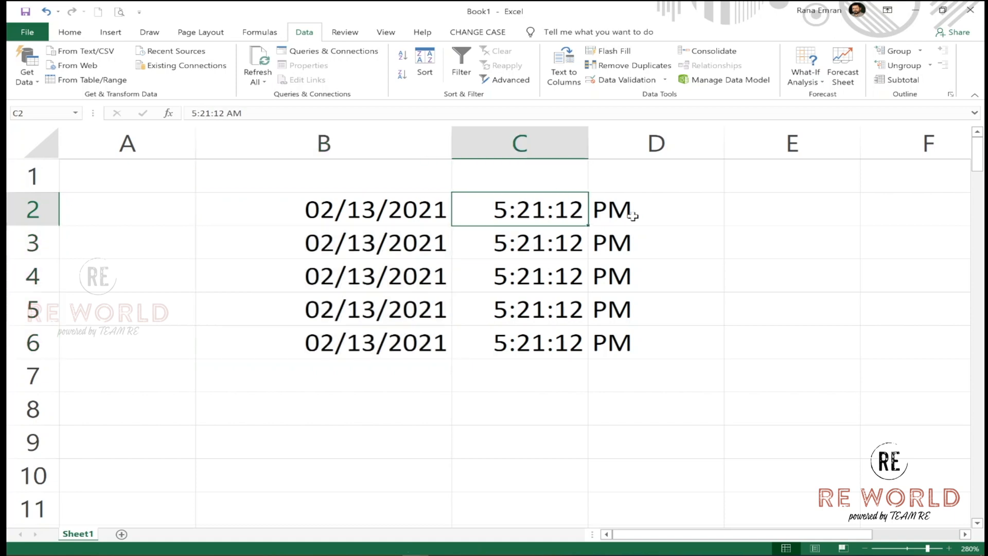
{"action": "left_click", "coordinate": [633, 215]}
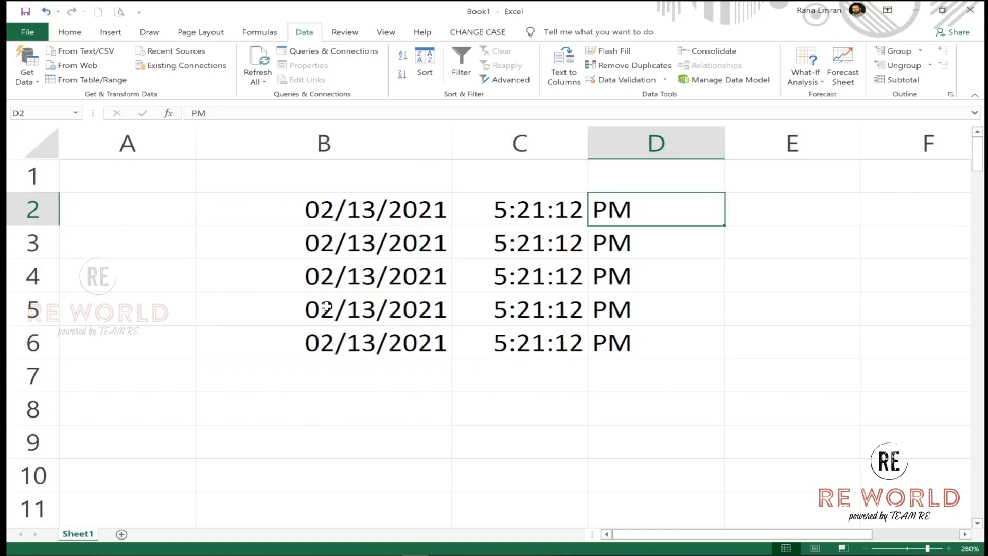
{"action": "left_click_drag", "start_coordinate": [304, 141], "coordinate": [726, 158]}
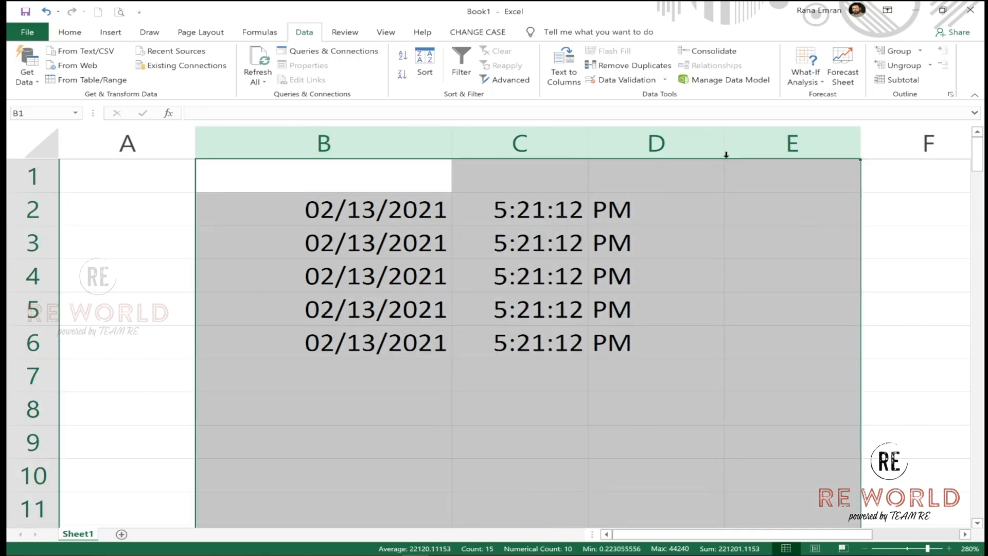
{"action": "key", "text": "ctrl+minus"}
Step: Enter the sample text "RE WORLD" in cell B2
{"action": "left_click", "coordinate": [272, 202]}
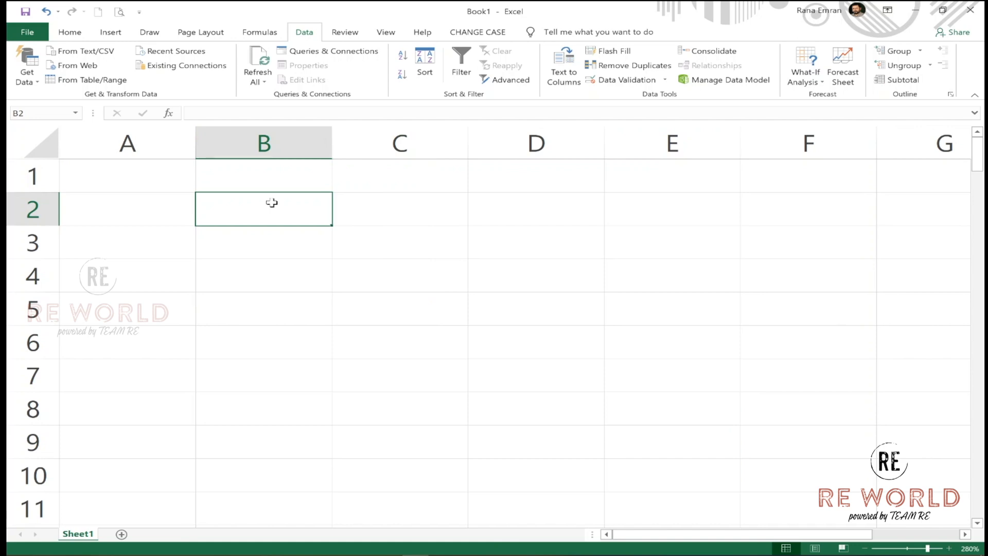
{"action": "type", "text": "RE WRODL"}
{"action": "key", "text": "BackSpace"}
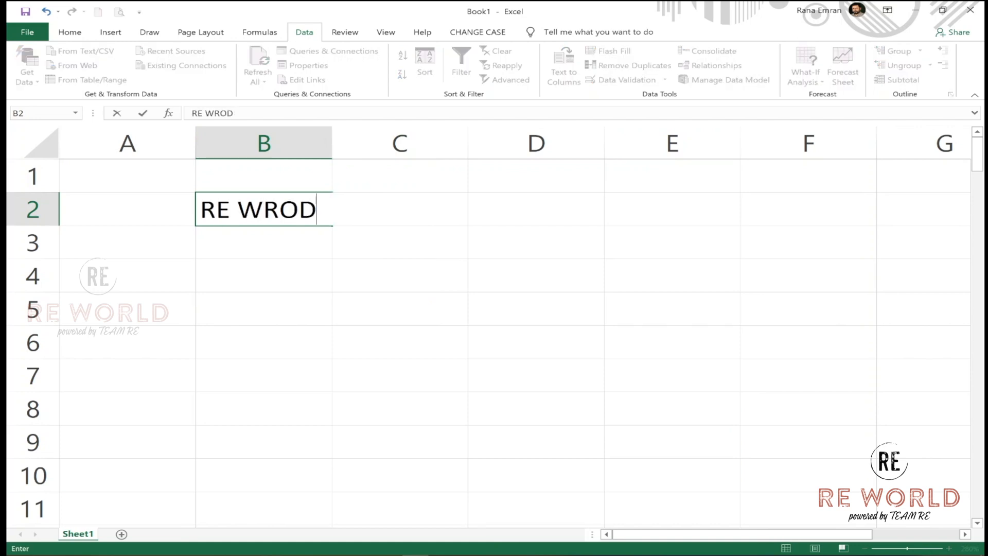
{"action": "key", "text": "BackSpace"}
{"action": "key", "text": "BackSpace"}
{"action": "key", "text": "BackSpace"}
{"action": "type", "text": "ORLD"}
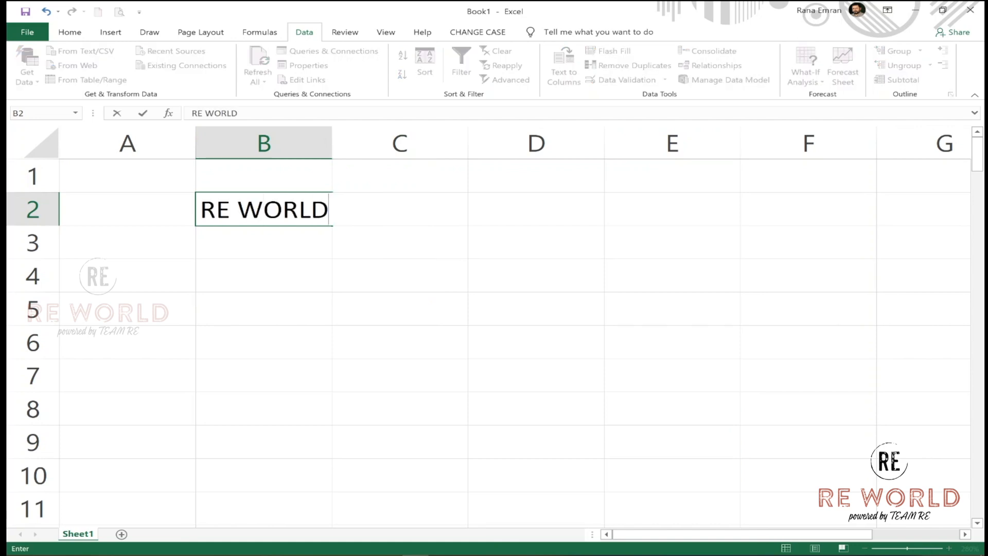
{"action": "key", "text": "Return"}
Step: Enter the sample text "BY TEAM RE" in cell B3
{"action": "type", "text": "BY "}
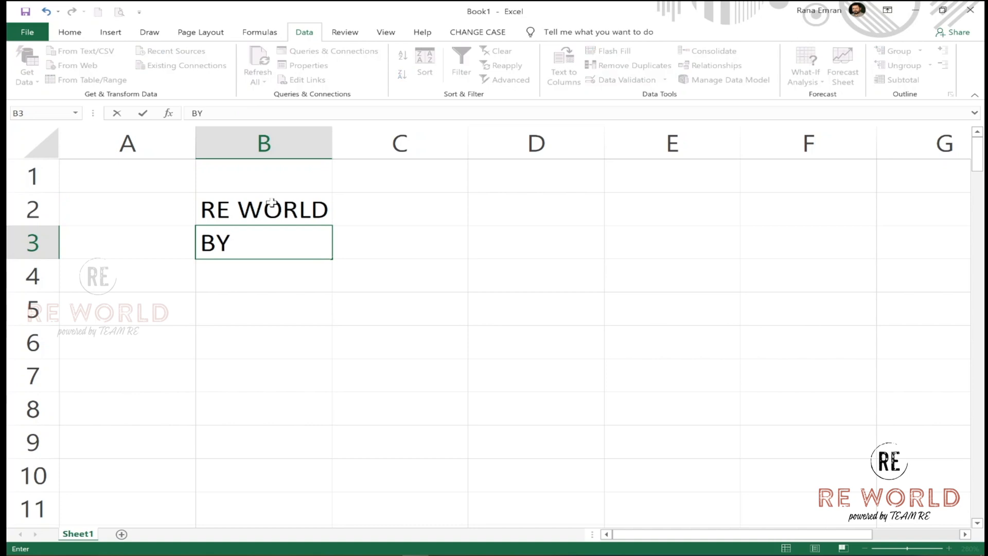
{"action": "type", "text": "TEAM RE"}
{"action": "key", "text": "ctrl+Return"}
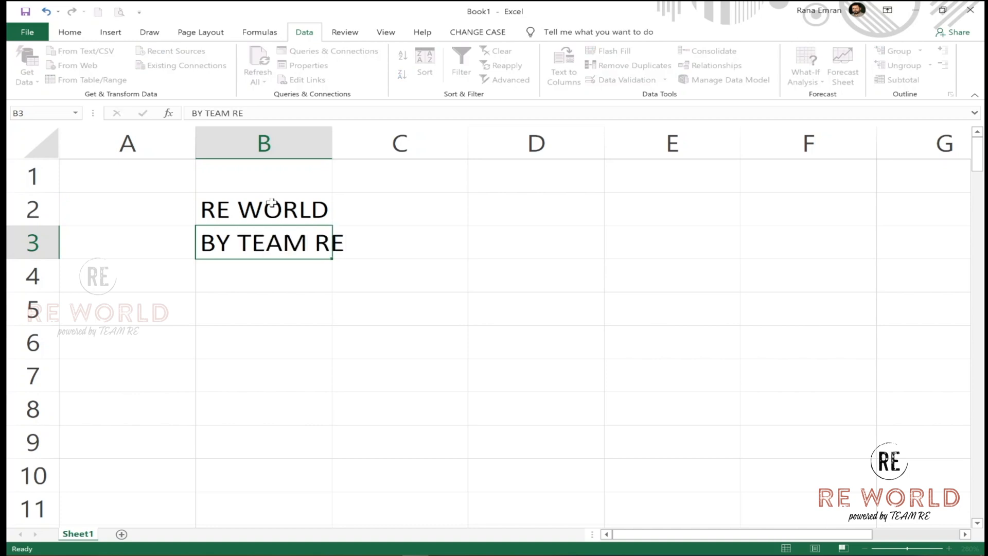
{"action": "key", "text": "Return"}
Step: Enter "THIS IS A YOUTUBE CHANNEL" in cell B4 and autofit the width of column B
{"action": "type", "text": "TH"}
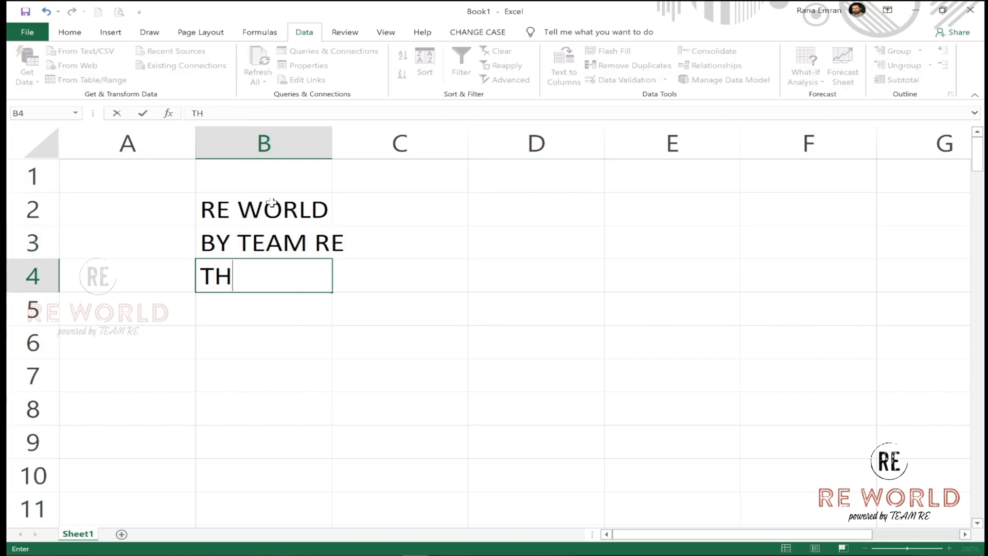
{"action": "type", "text": "IS IS A UPI"}
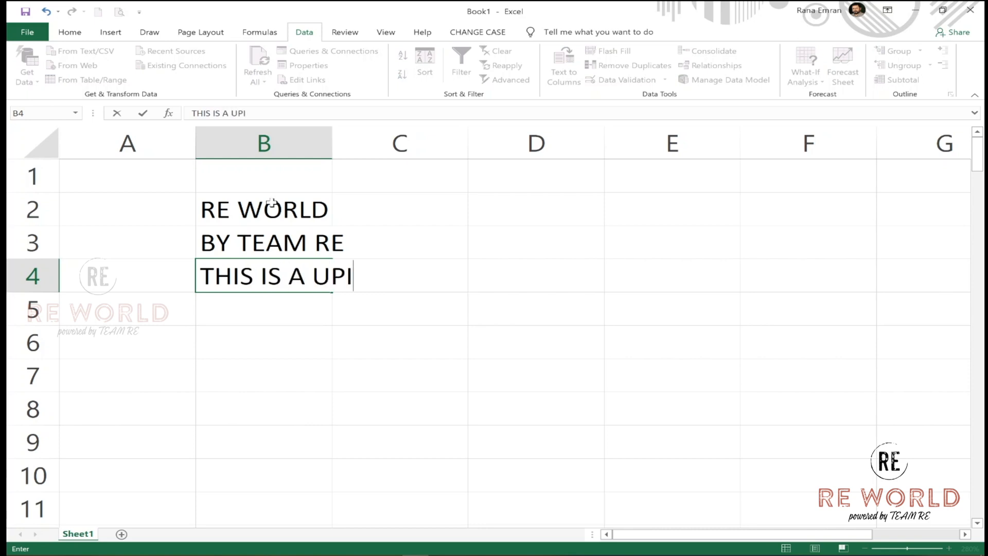
{"action": "key", "text": "BackSpace"}
{"action": "key", "text": "BackSpace"}
{"action": "key", "text": "BackSpace"}
{"action": "type", "text": "YOU"}
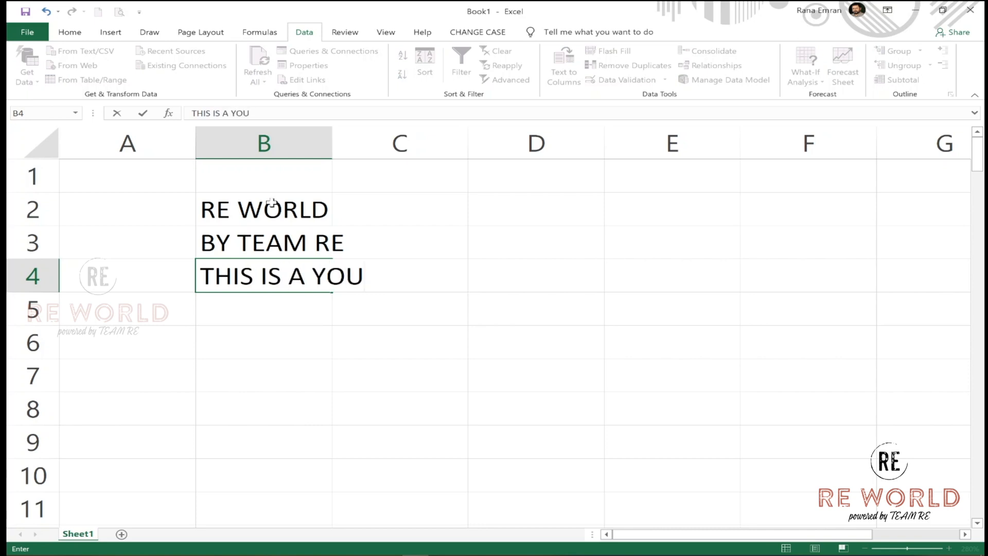
{"action": "type", "text": "TUBE CHANNEL"}
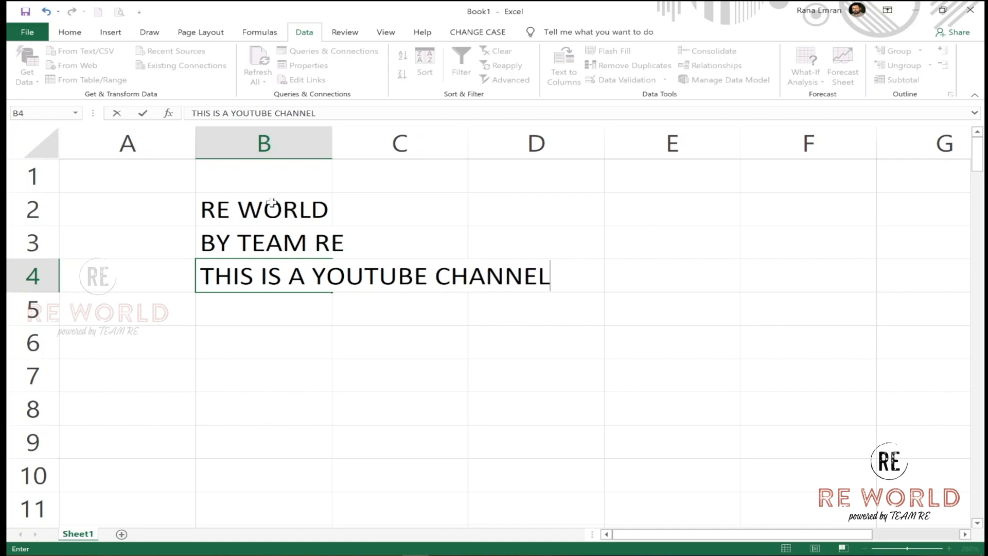
{"action": "key", "text": "Return"}
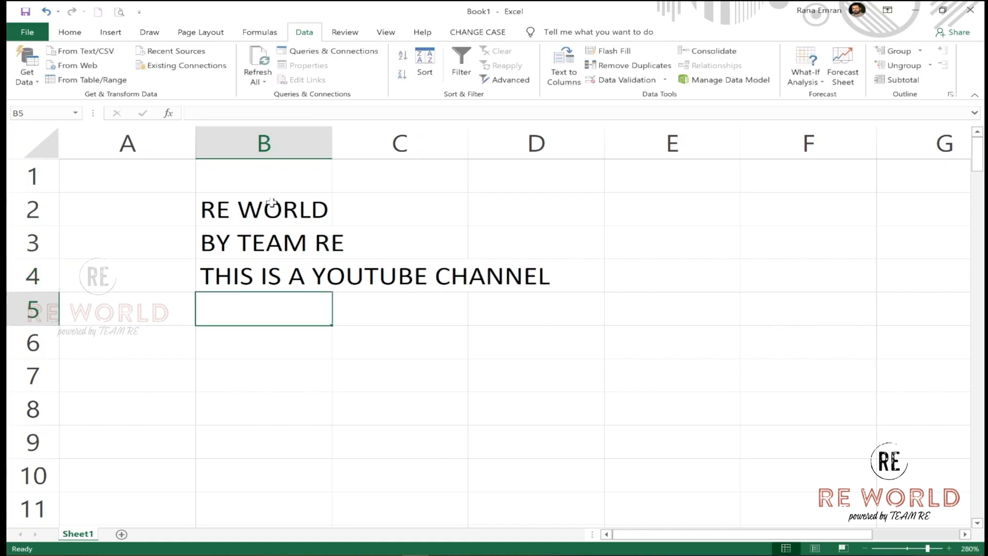
{"action": "double_click", "coordinate": [331, 136]}
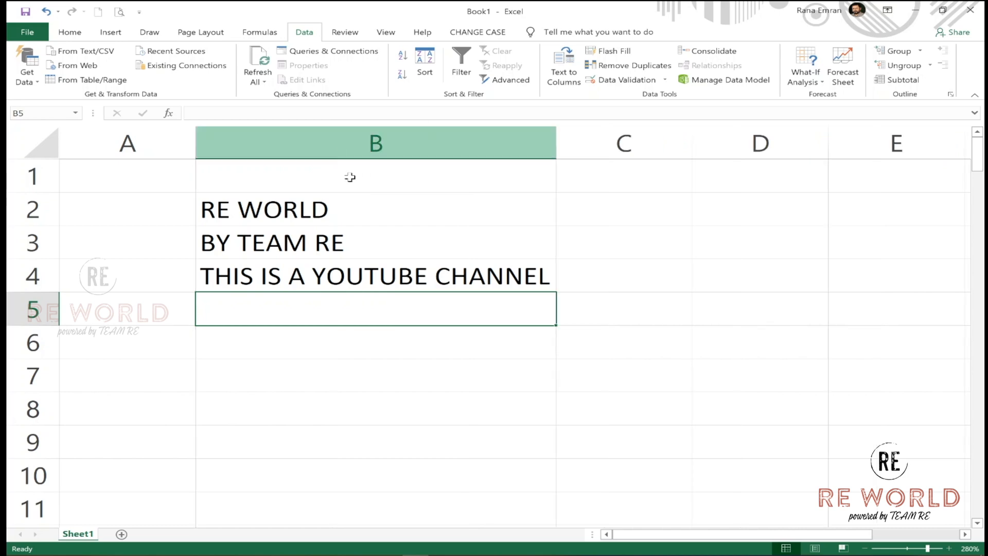
Step: Split column B with Text to Columns as Delimited data, using Space as the delimiter and treating consecutive delimiters as one
{"action": "left_click", "coordinate": [295, 210]}
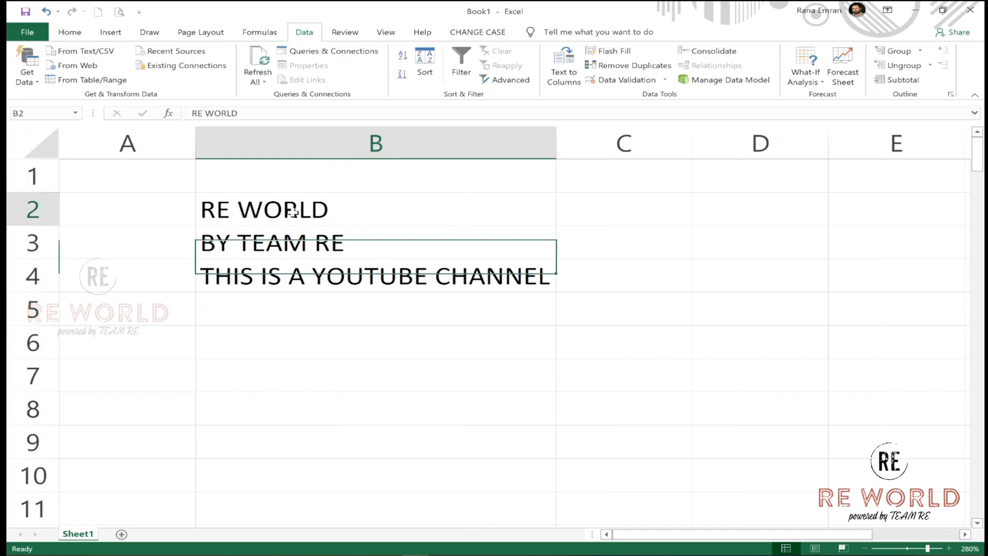
{"action": "left_click", "coordinate": [290, 241]}
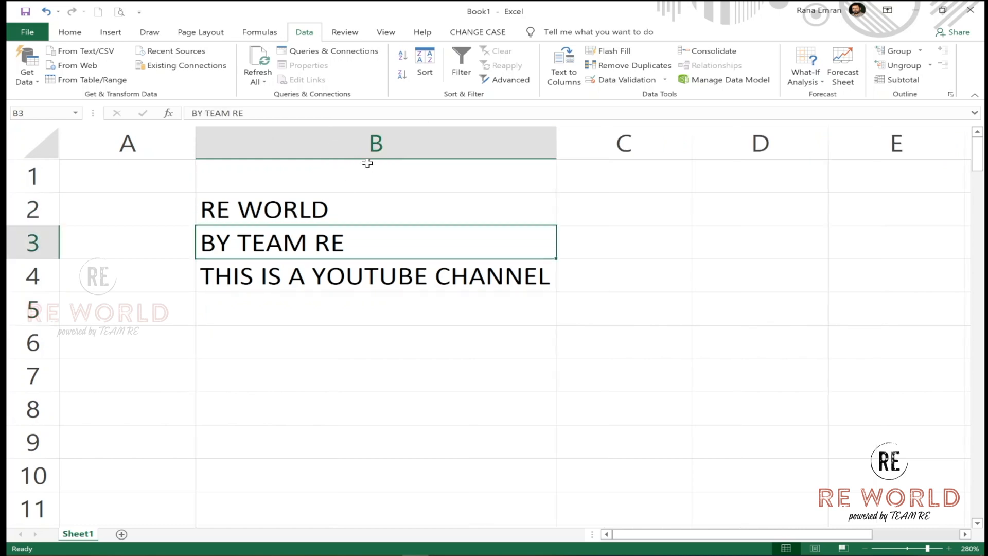
{"action": "left_click", "coordinate": [376, 143]}
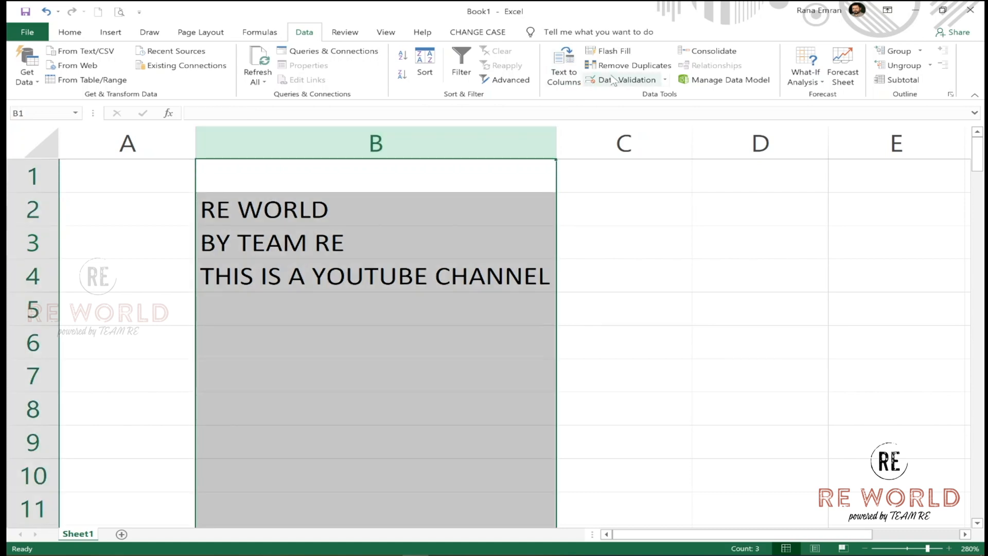
{"action": "left_click", "coordinate": [566, 65]}
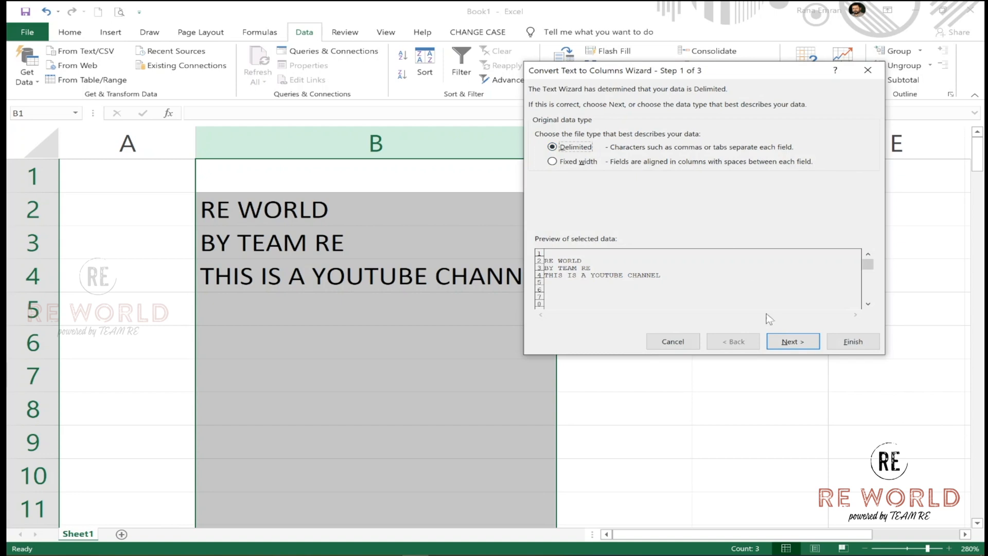
{"action": "left_click", "coordinate": [785, 345]}
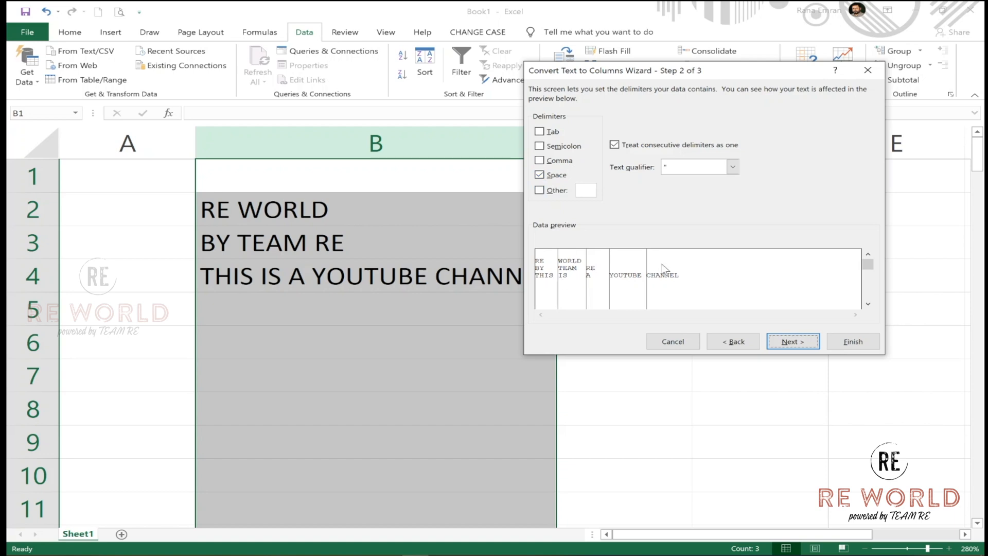
{"action": "left_click", "coordinate": [802, 338]}
{"action": "left_click", "coordinate": [838, 338]}
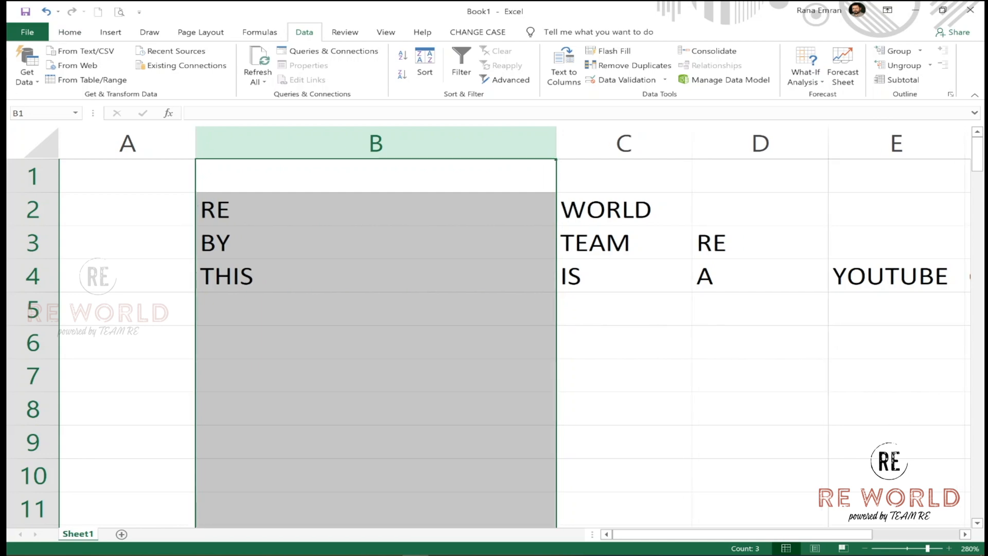
Step: Autofit the width of all columns in the sheet to their contents
{"action": "left_click", "coordinate": [40, 145]}
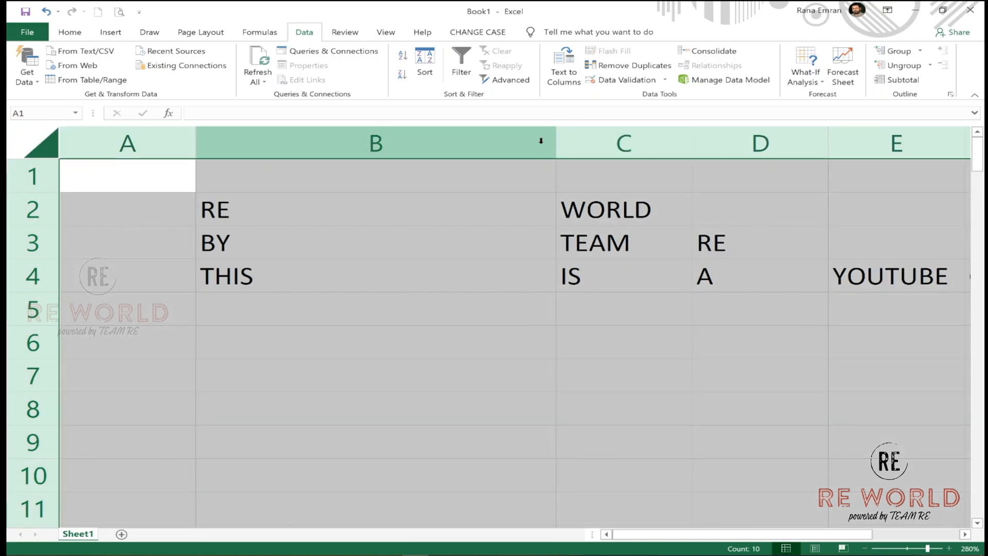
{"action": "double_click", "coordinate": [555, 138]}
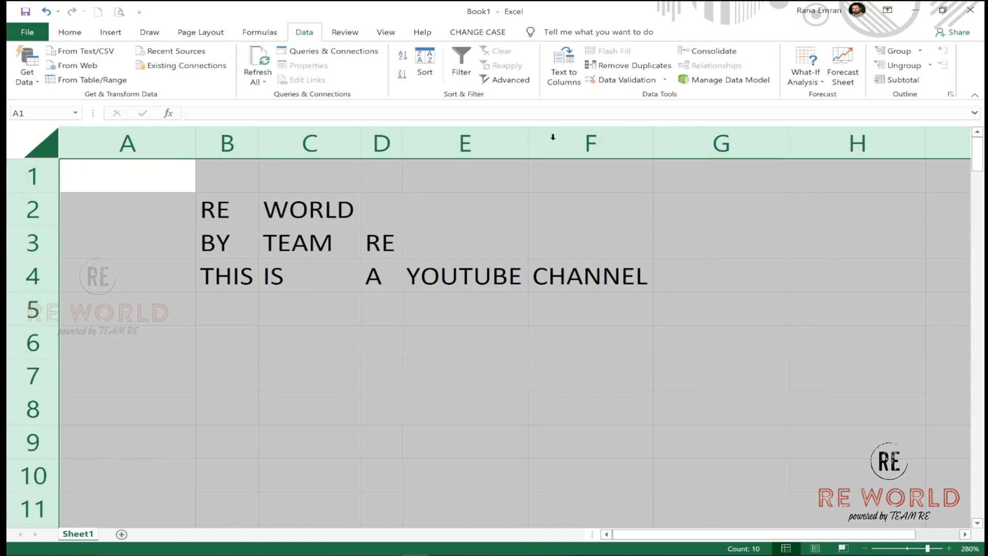
{"action": "left_click", "coordinate": [494, 280]}
Step: Examine the separated words cell by cell in rows 2 to 4, from column B through column F
{"action": "left_click", "coordinate": [217, 207]}
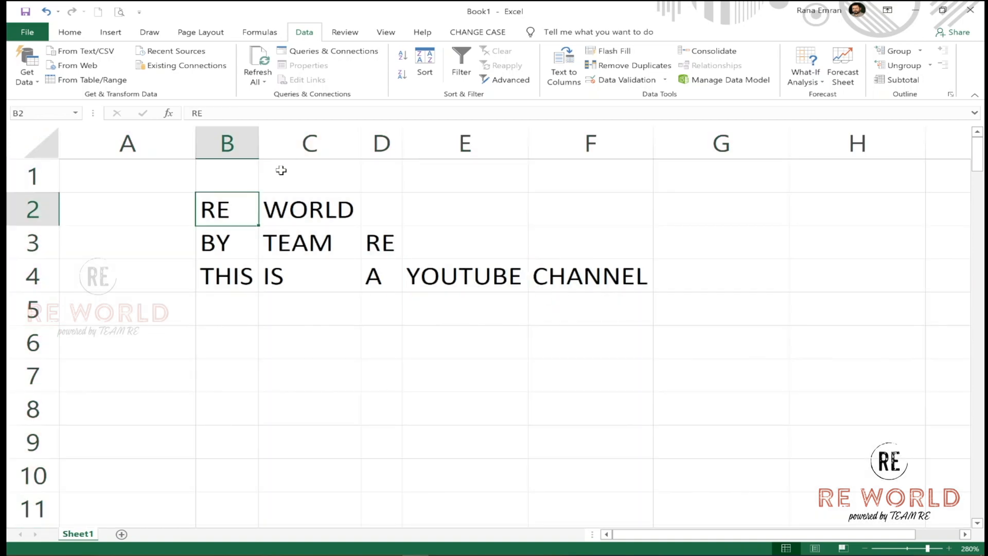
{"action": "left_click", "coordinate": [318, 209]}
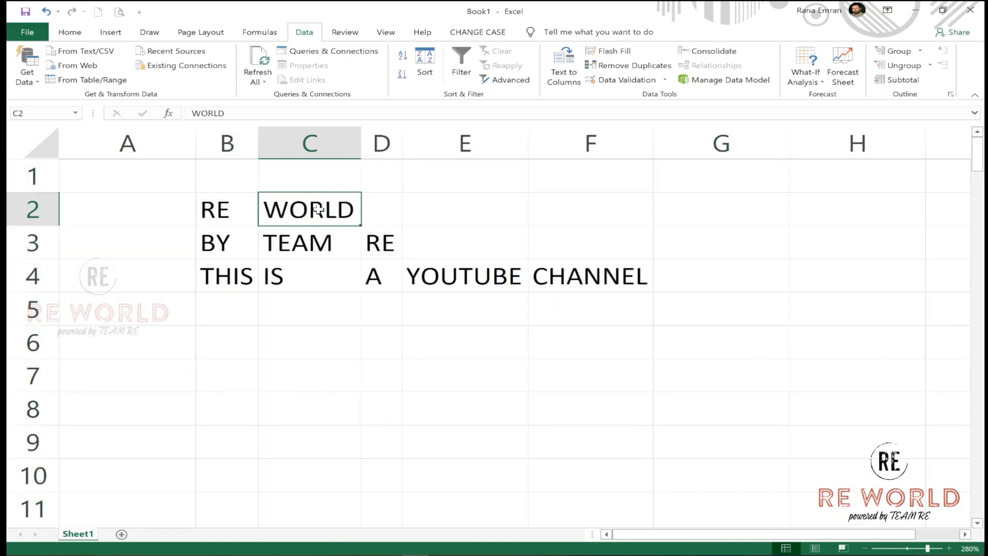
{"action": "left_click", "coordinate": [225, 245]}
{"action": "left_click", "coordinate": [287, 238]}
{"action": "left_click", "coordinate": [391, 233]}
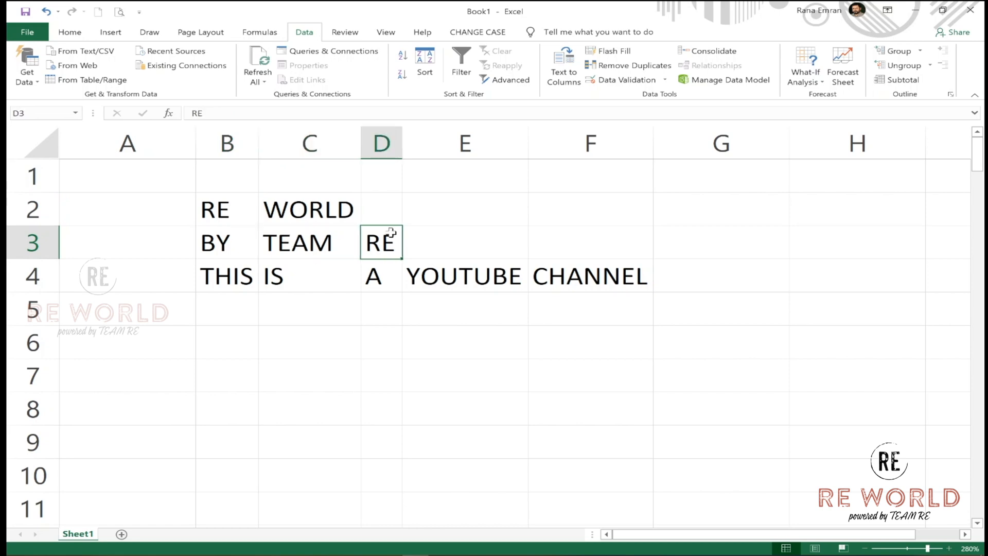
{"action": "left_click", "coordinate": [232, 275]}
{"action": "left_click", "coordinate": [312, 270]}
{"action": "left_click", "coordinate": [376, 278]}
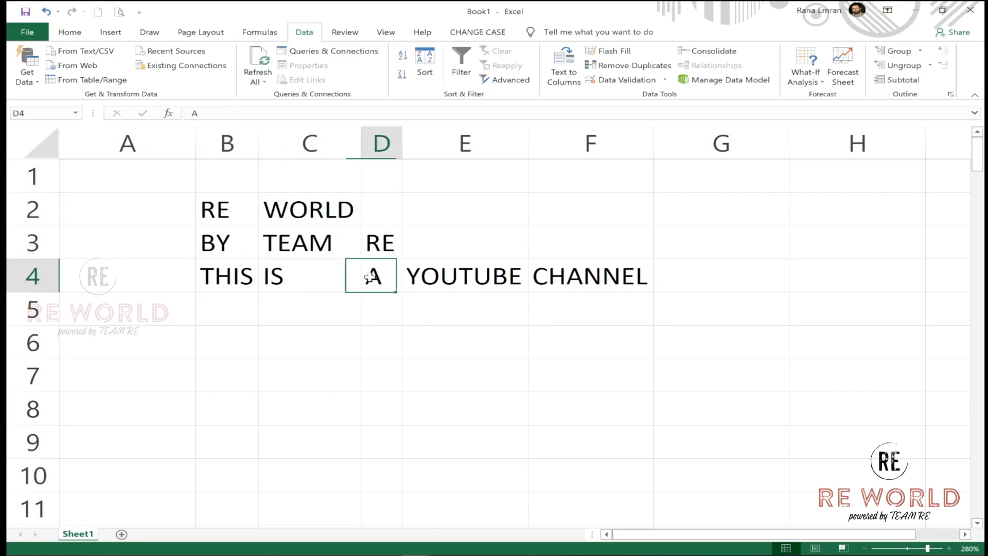
{"action": "left_click", "coordinate": [459, 278]}
{"action": "left_click", "coordinate": [558, 279]}
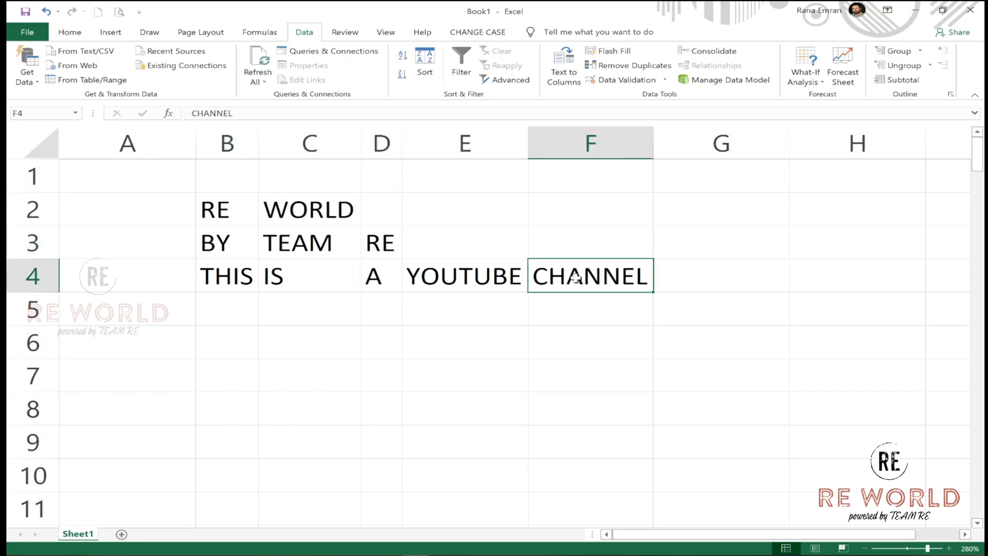